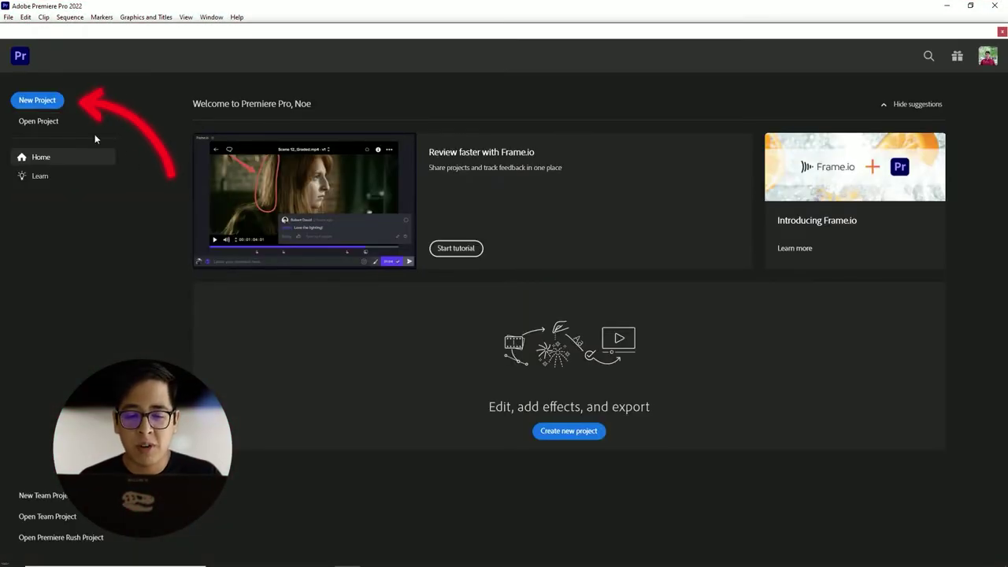
# Step: Create a new project from all Keying TikTok clips, naming its sequence 'highqulaity tiktok'
pyautogui.click(38, 100)
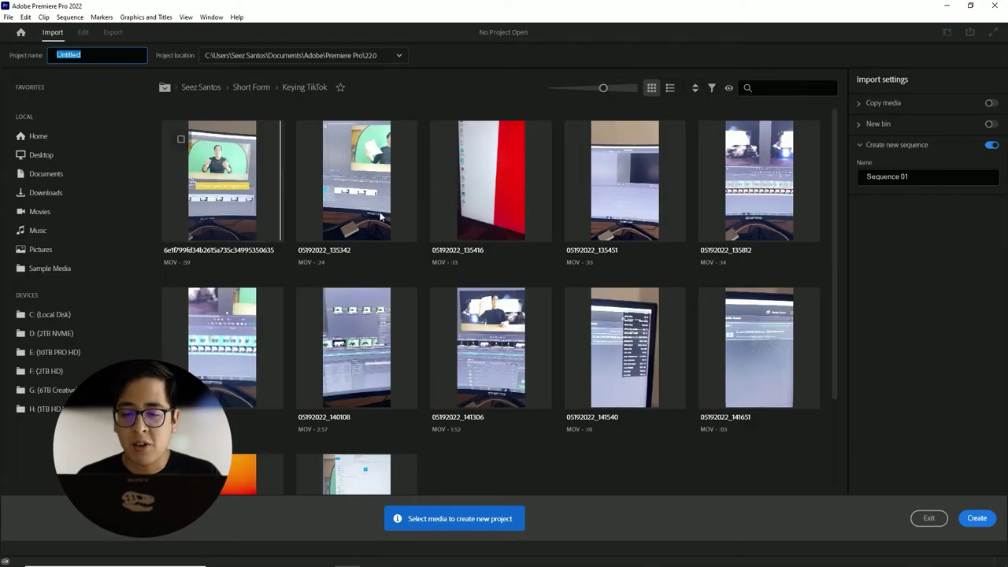
pyautogui.click(609, 451)
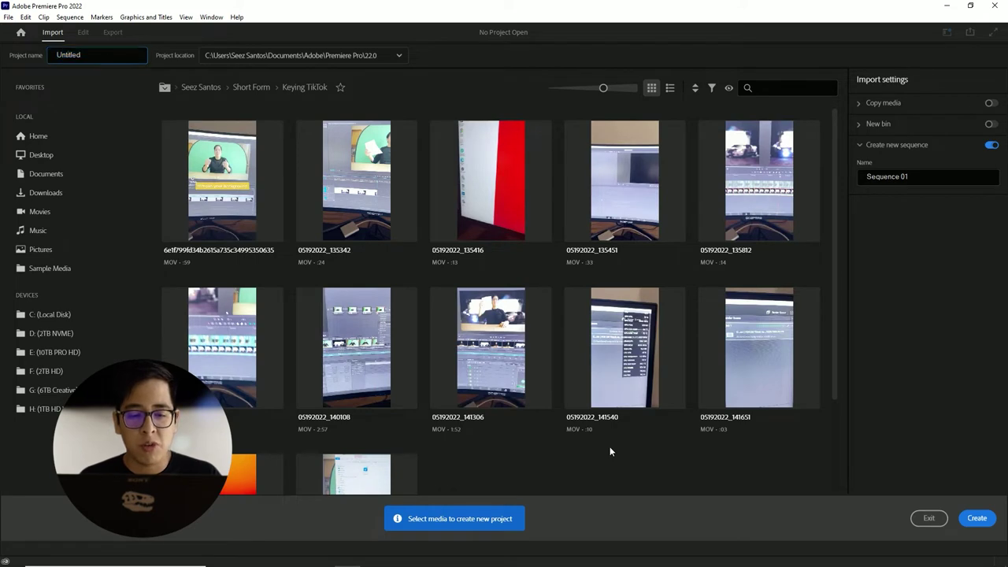
pyautogui.click(251, 155)
pyautogui.hotkey('ctrl', 'a')
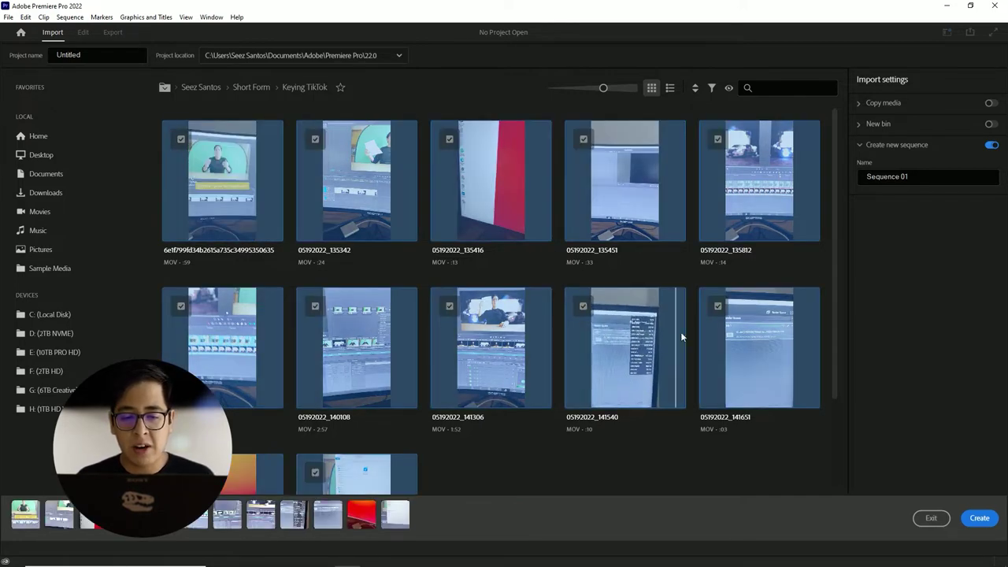
pyautogui.click(927, 177)
pyautogui.write('highqula')
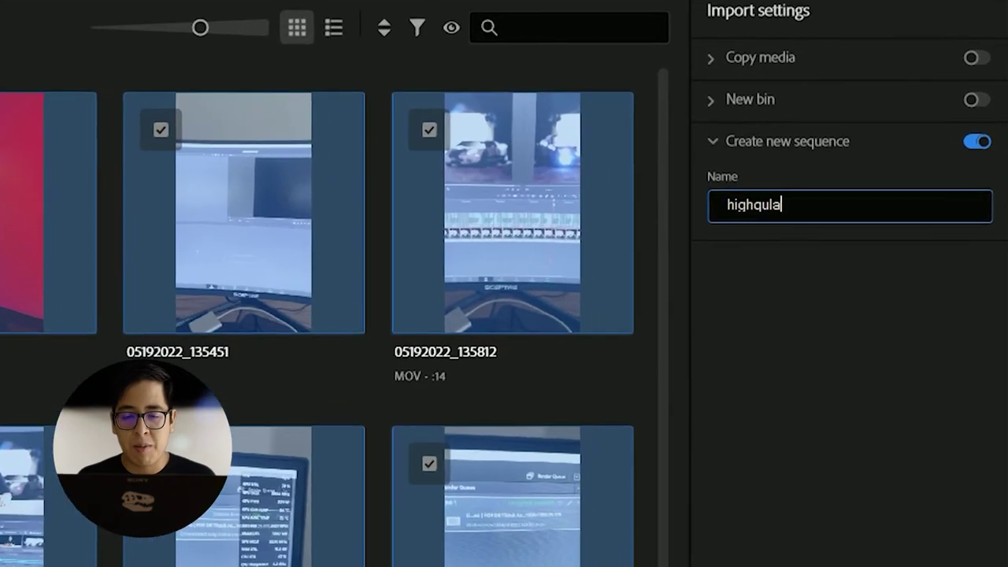
pyautogui.write('ity')
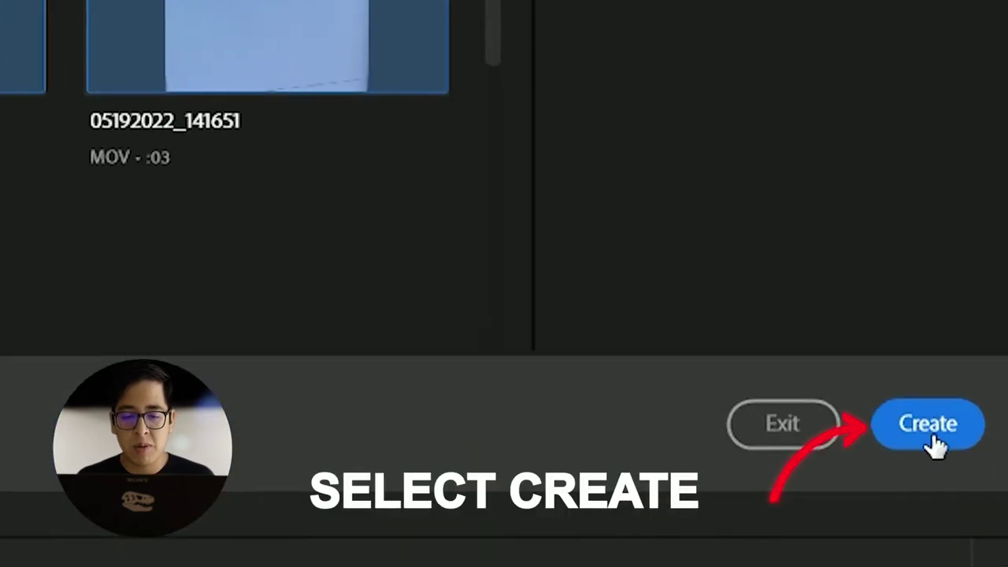
pyautogui.click(927, 428)
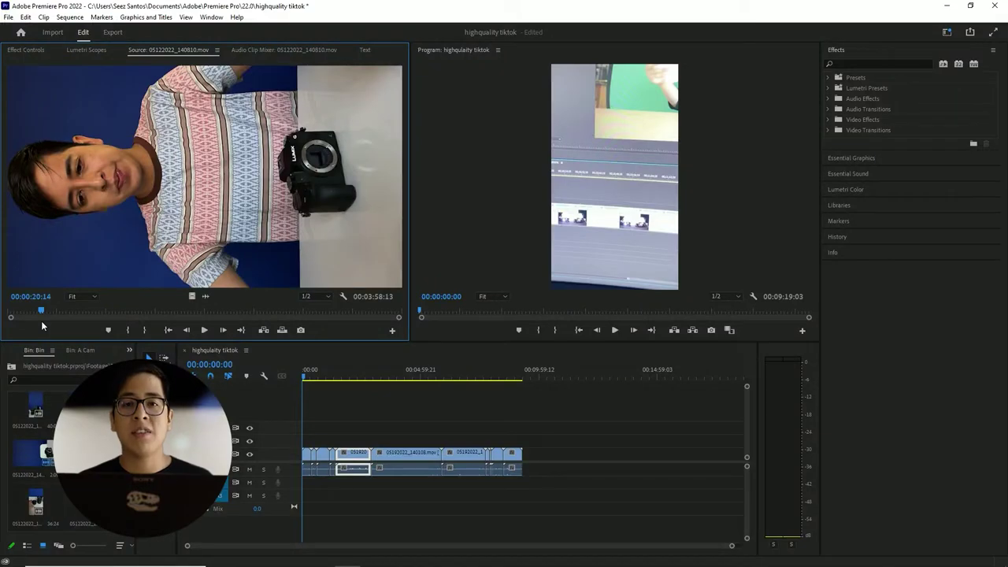
pyautogui.hotkey('ctrl', 'n')
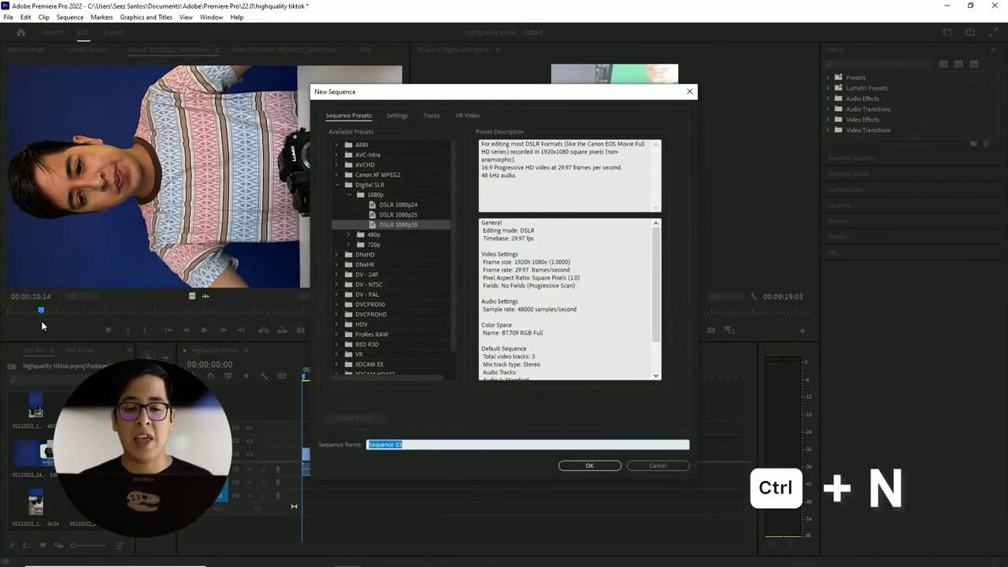
# Step: Base the new sequence on the Digital SLR 1080p DSLR 1080p30 preset and view its settings
pyautogui.click(361, 185)
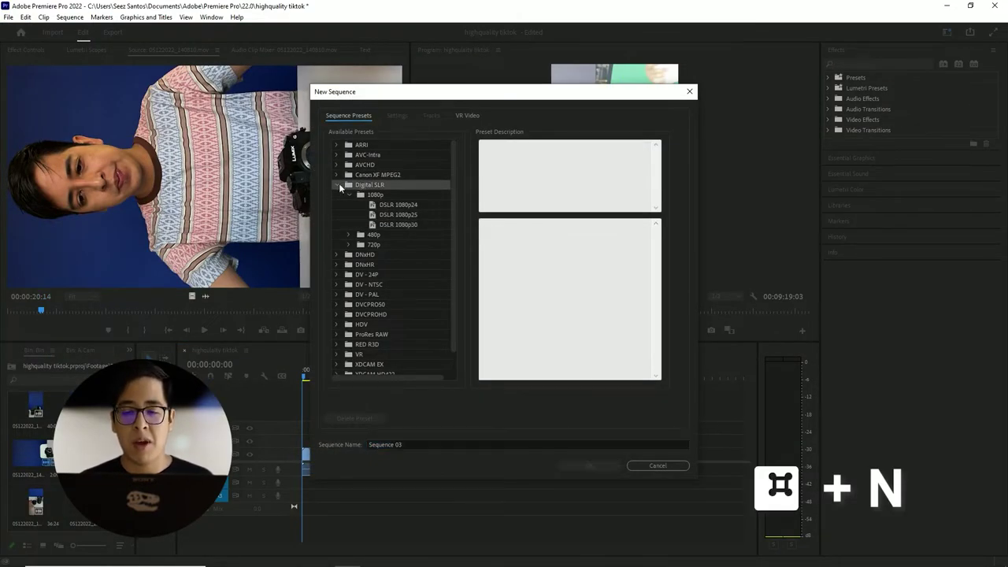
pyautogui.click(338, 185)
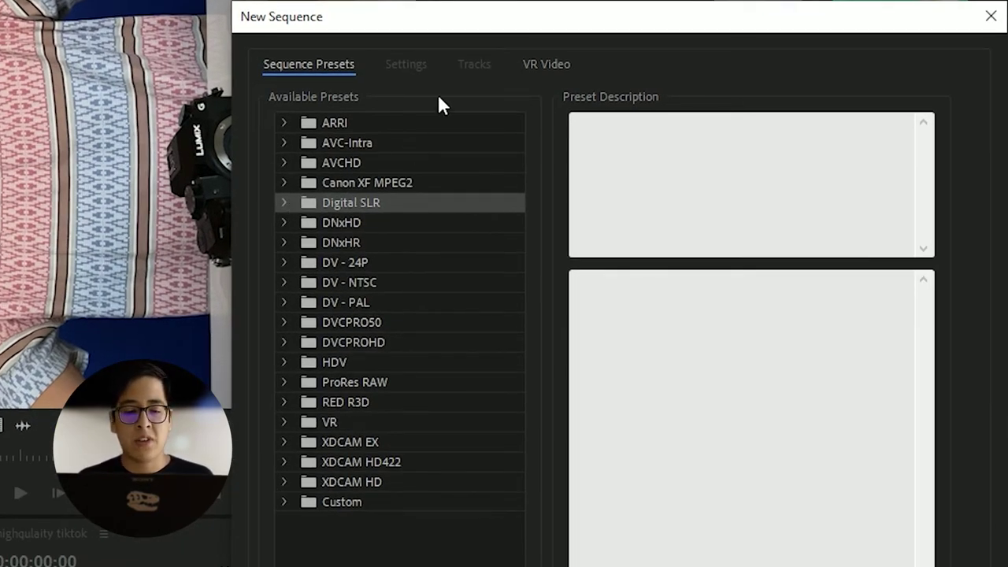
pyautogui.click(284, 202)
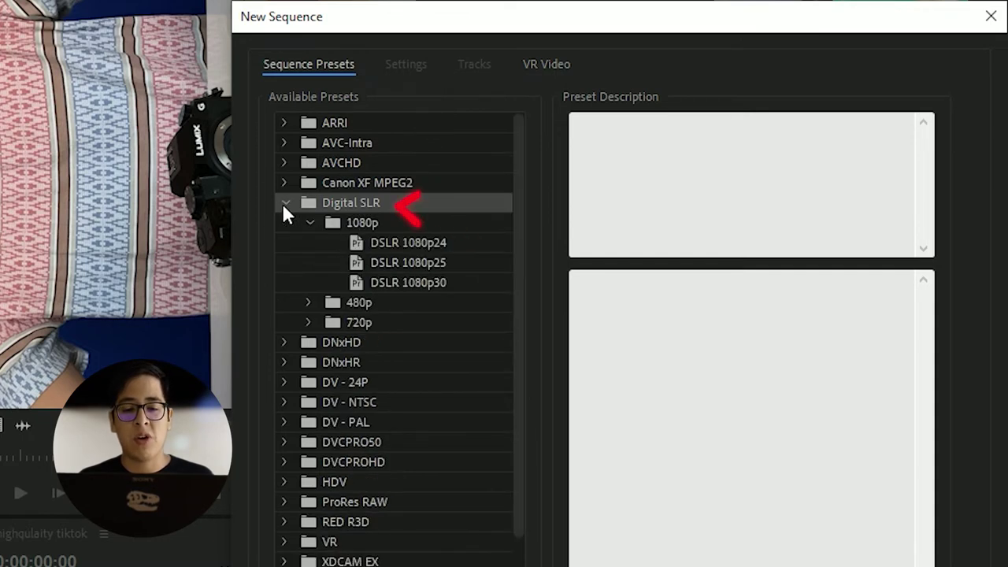
pyautogui.click(413, 280)
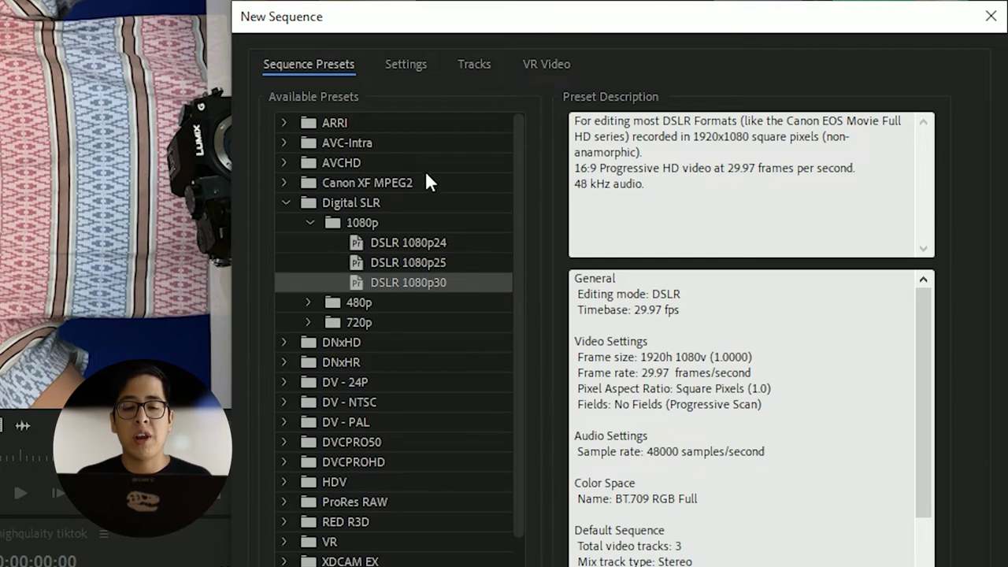
pyautogui.click(414, 66)
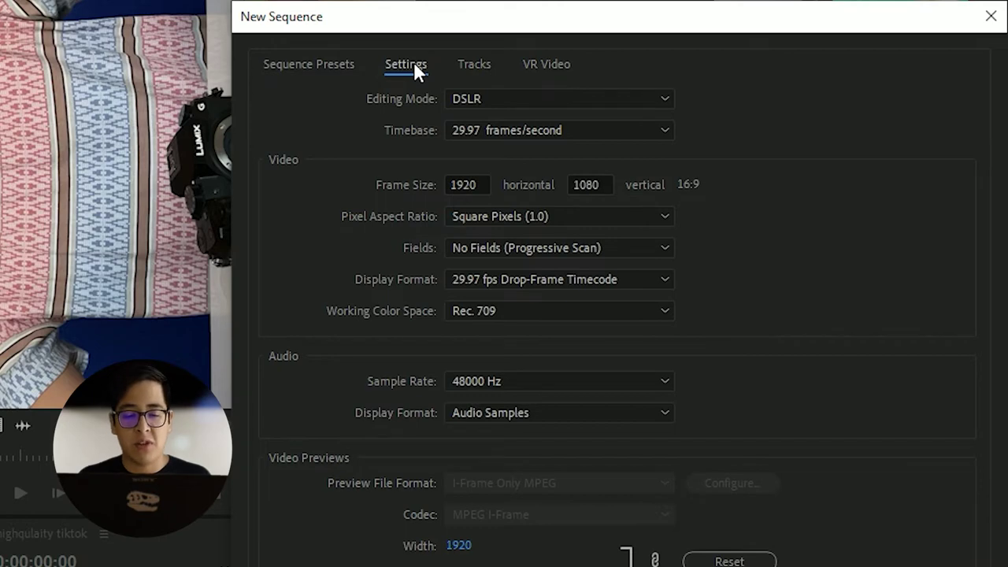
pyautogui.click(482, 97)
# Step: Set the sequence's editing mode to Custom with a 30.00 frames/second timebase
pyautogui.scroll(5, 486, 115)
pyautogui.click(492, 119)
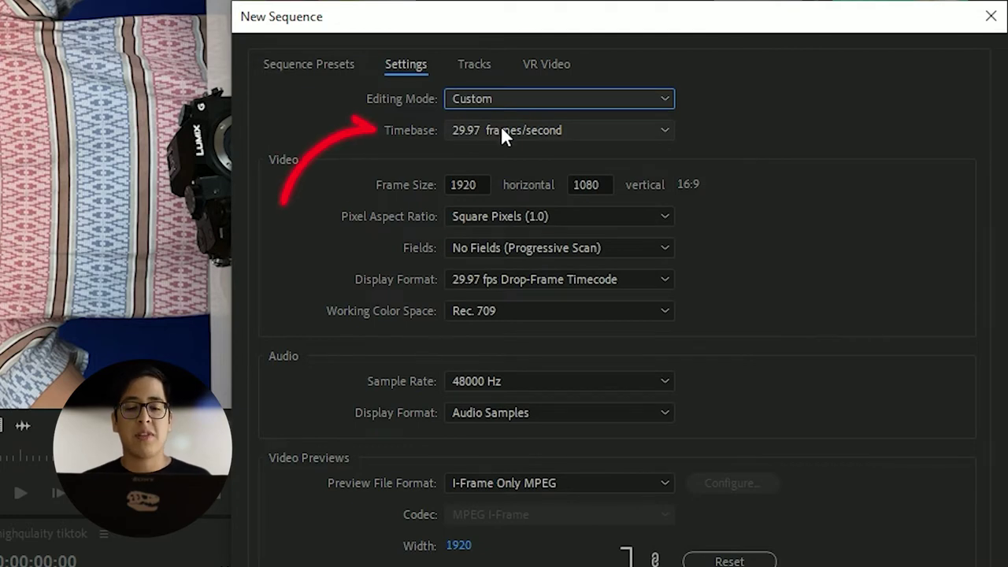
pyautogui.click(511, 128)
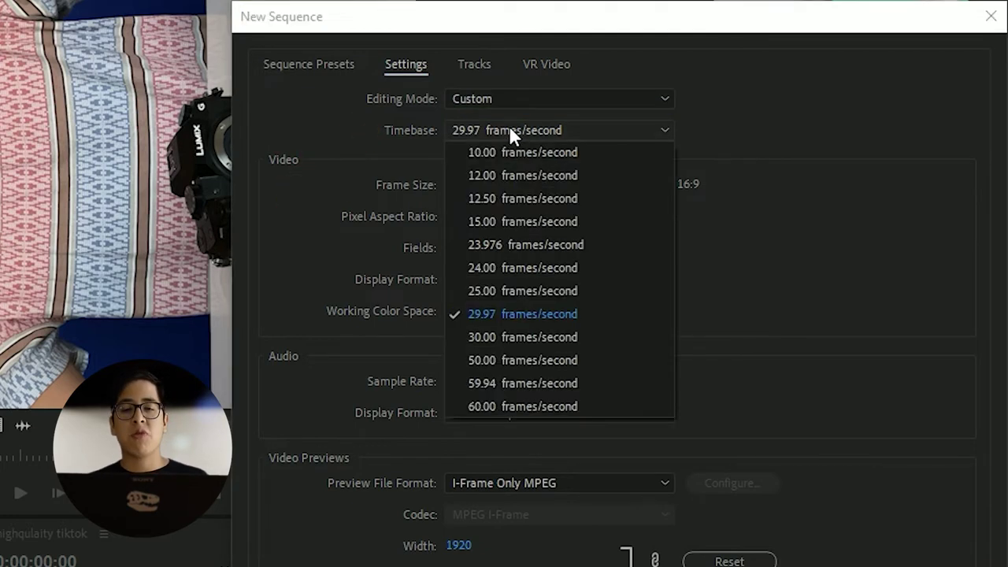
pyautogui.click(568, 337)
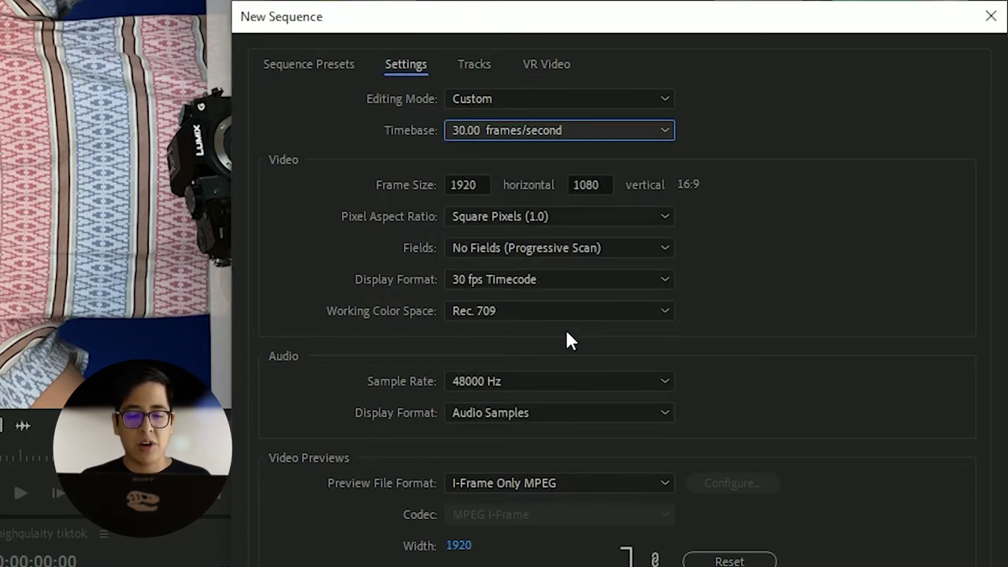
pyautogui.click(485, 184)
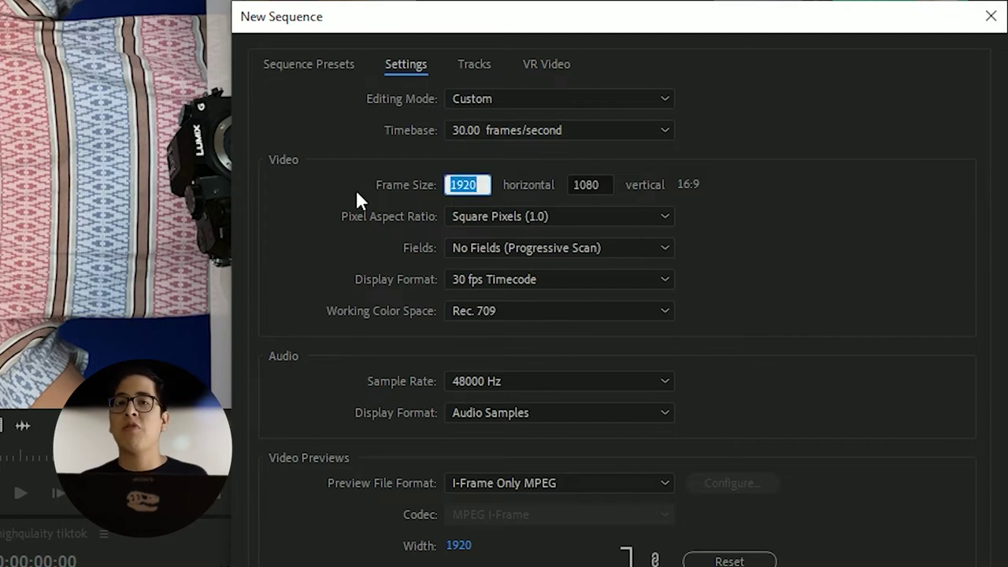
# Step: Set the frame size to 1080 × 1920 vertical and begin saving it as a preset
pyautogui.write('1080')
pyautogui.press('Tab')
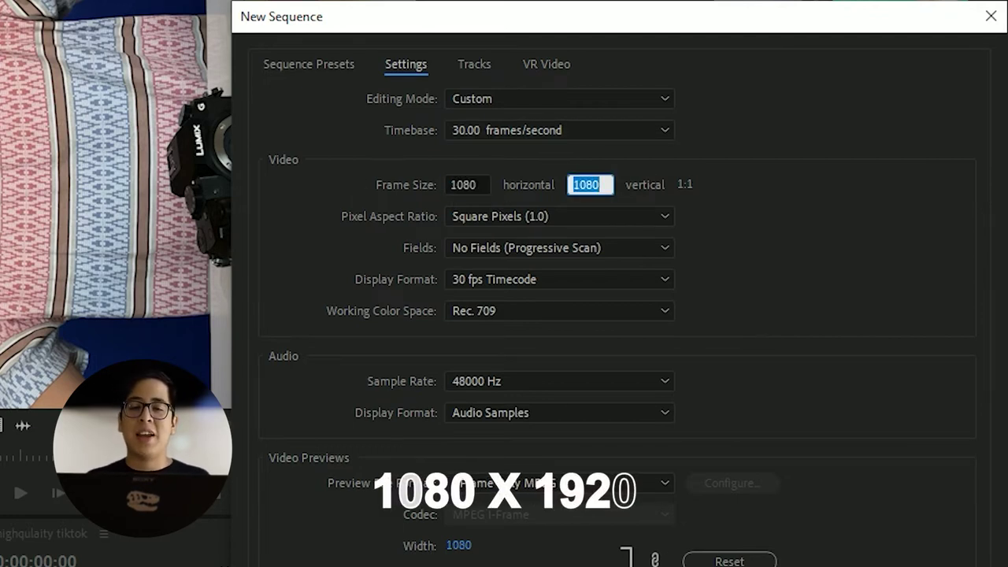
pyautogui.write('1920')
pyautogui.press('Tab')
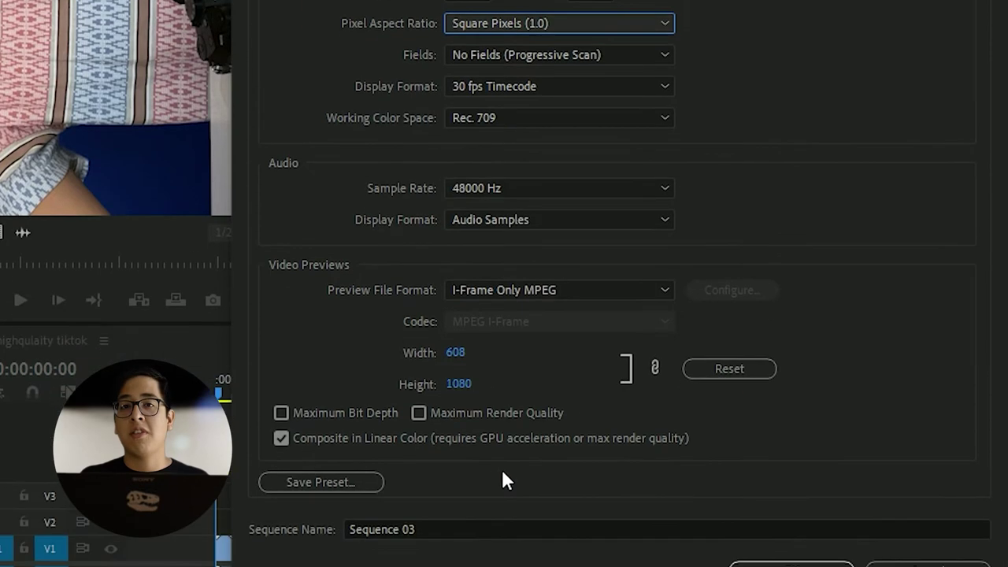
pyautogui.click(359, 555)
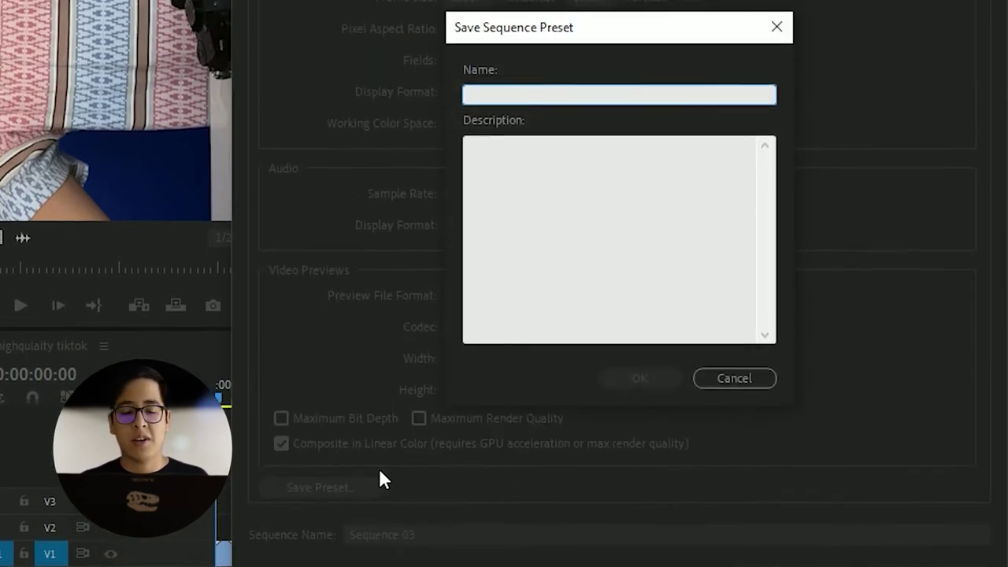
# Step: Save the preset as 'TikTok 1080x1920 30fps' and place clip 05122022_140810.mov in Sequence 03
pyautogui.write('Tik')
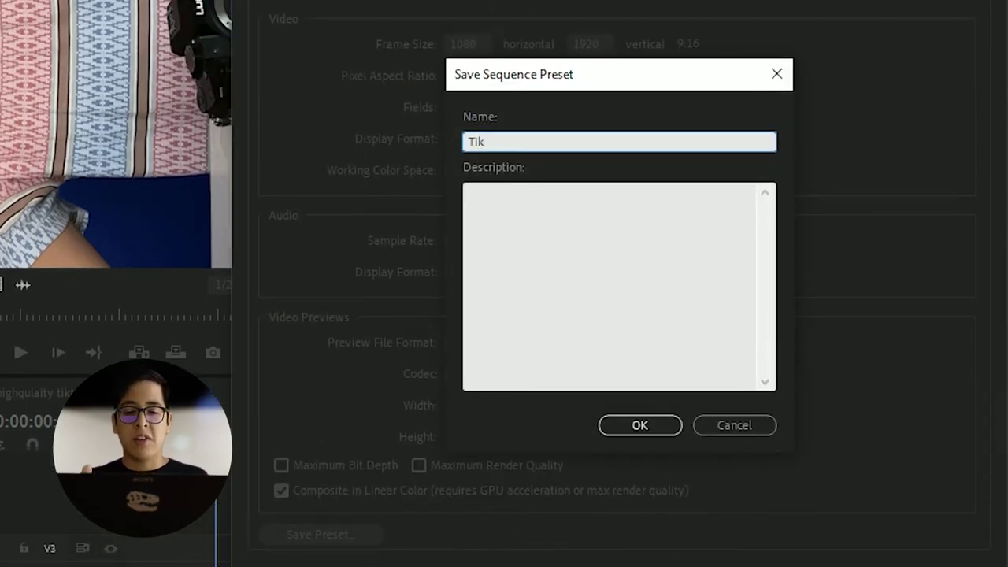
pyautogui.write('Tok ')
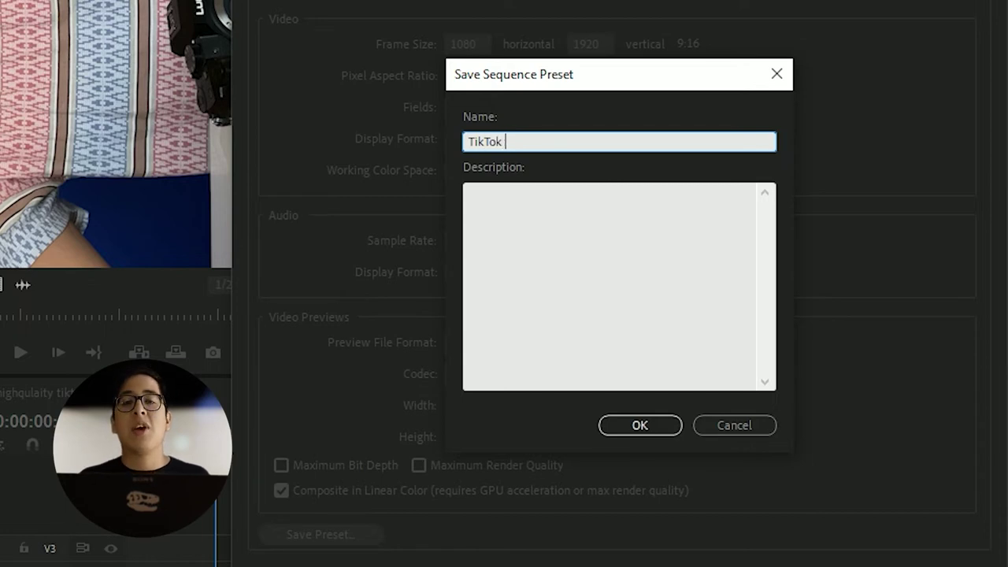
pyautogui.write('1080x19')
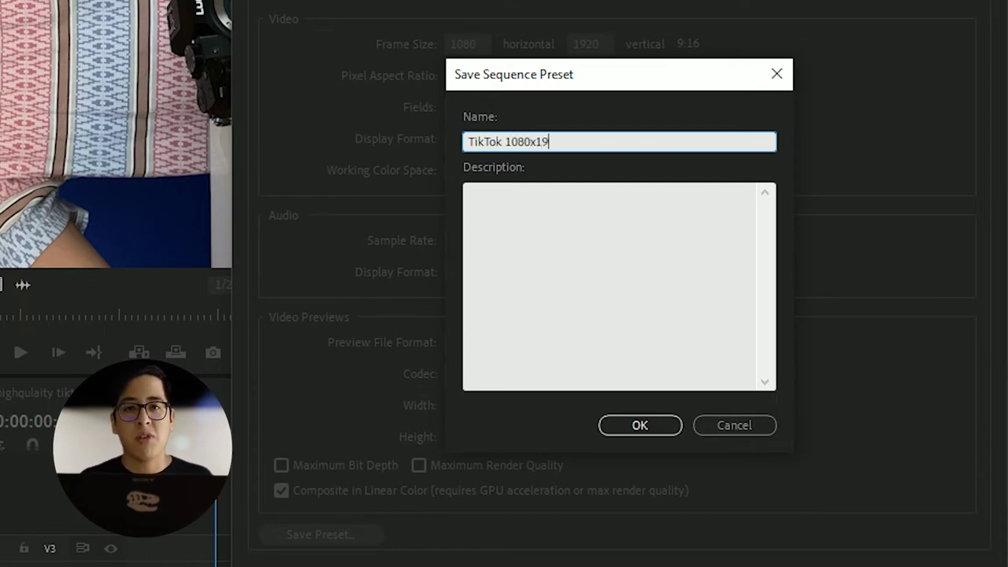
pyautogui.write('20 30fps')
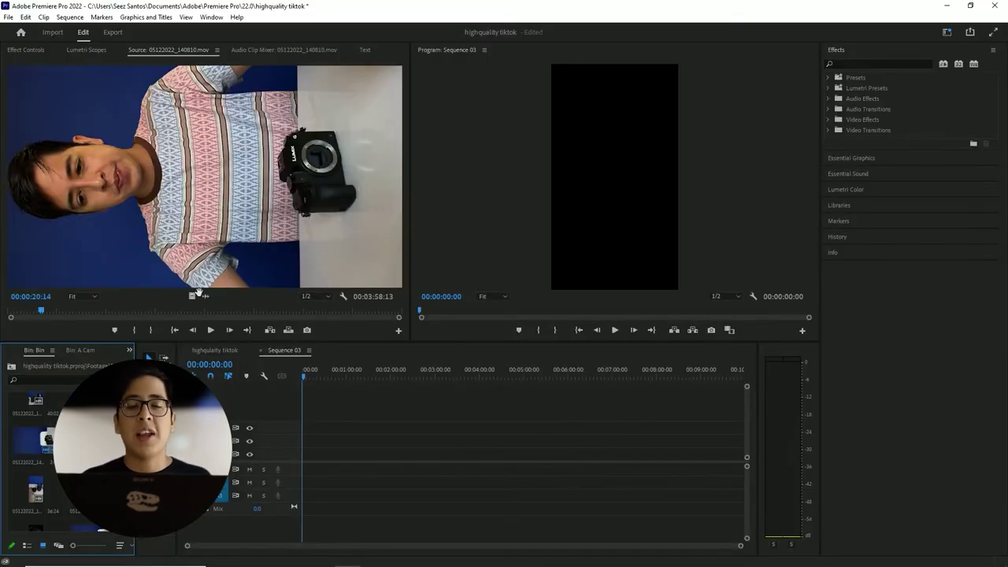
pyautogui.moveTo(45, 441); pyautogui.dragTo(326, 384)
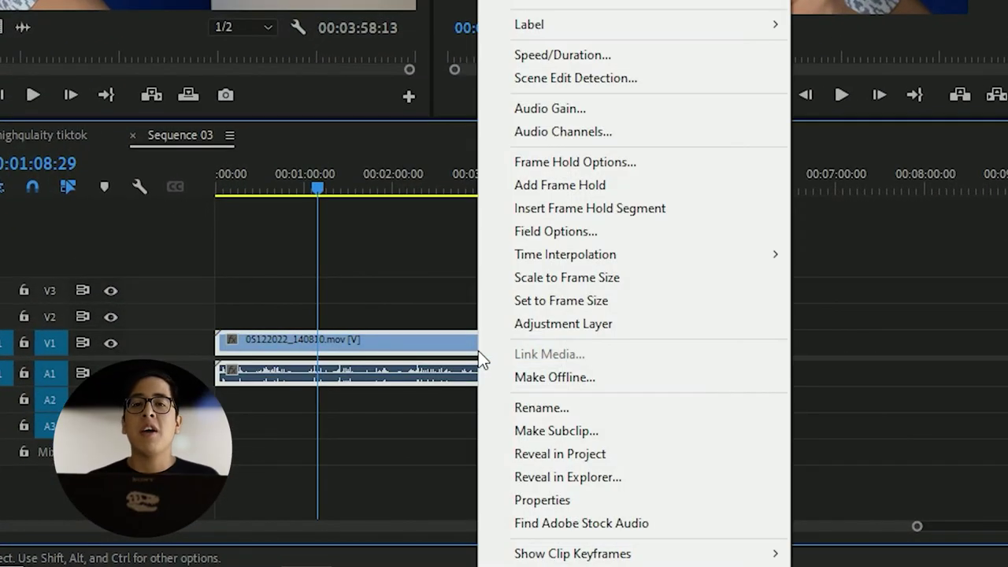
# Step: Rotate the clip 90° and scale it to about 50 so it fills the vertical frame
pyautogui.click(561, 301)
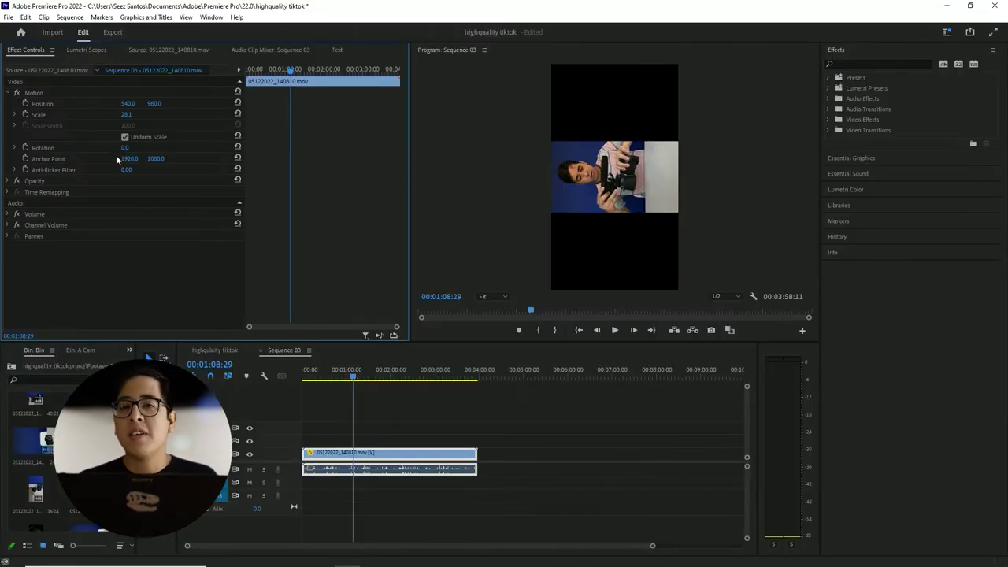
pyautogui.click(126, 149)
pyautogui.write('90')
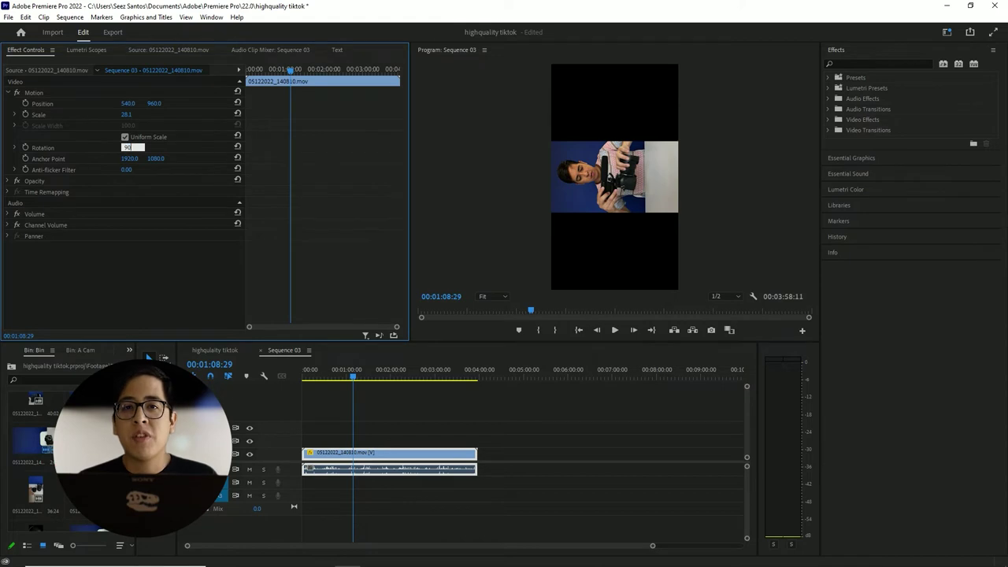
pyautogui.press('Return')
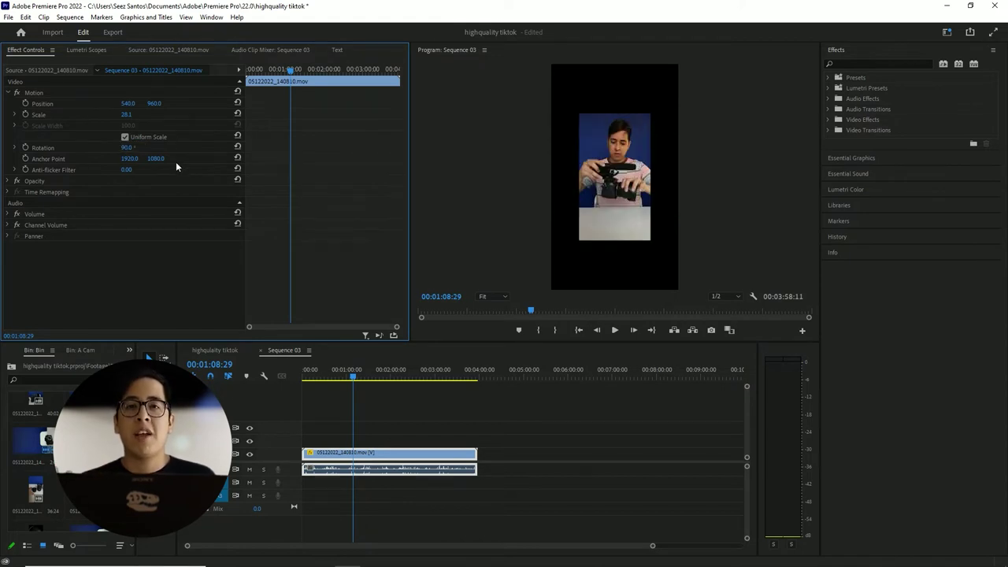
pyautogui.click(103, 115)
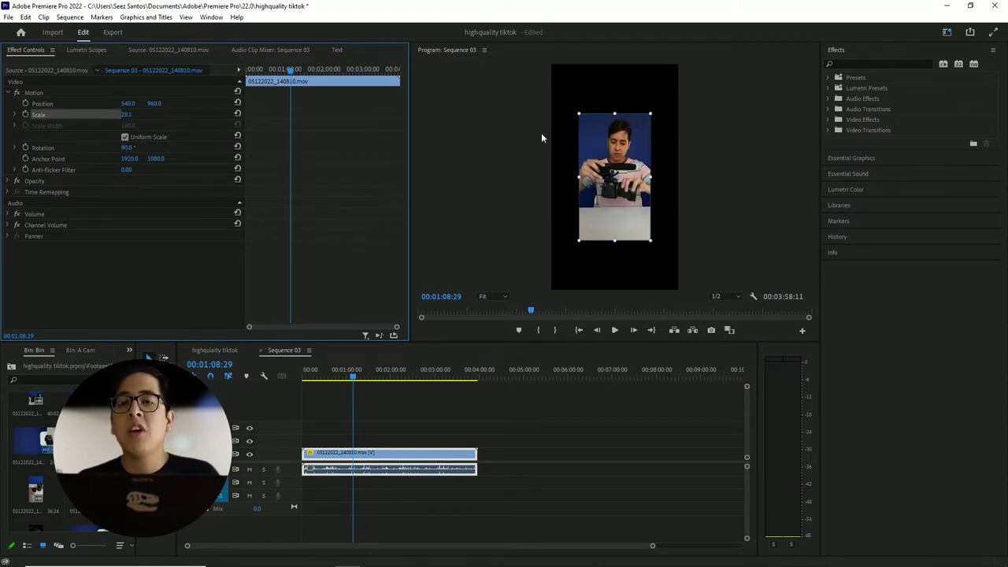
pyautogui.moveTo(614, 113); pyautogui.dragTo(616, 61)
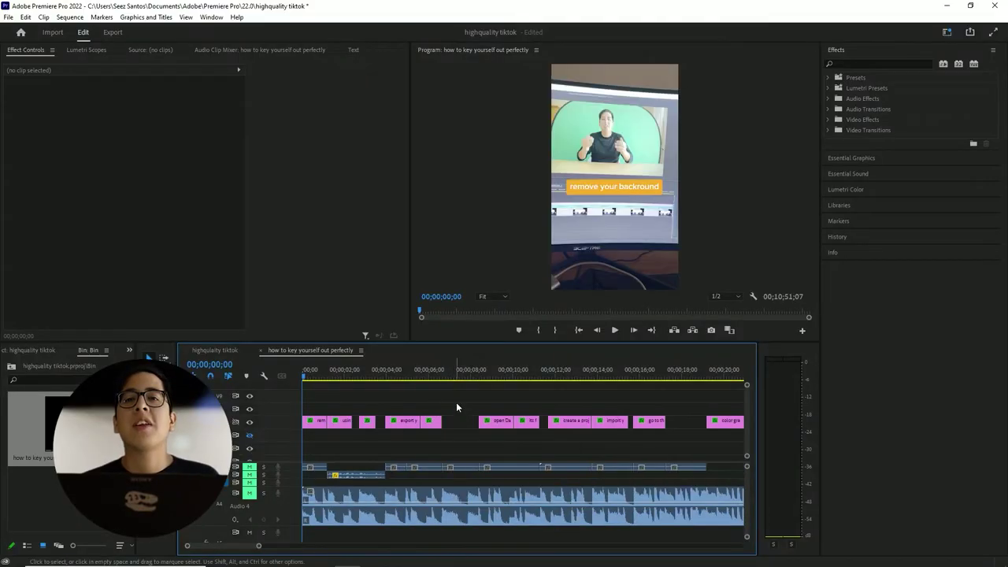
# Step: Mark the in point at the sequence start and the out point at 00;00;59;29
pyautogui.moveTo(319, 370); pyautogui.dragTo(595, 369)
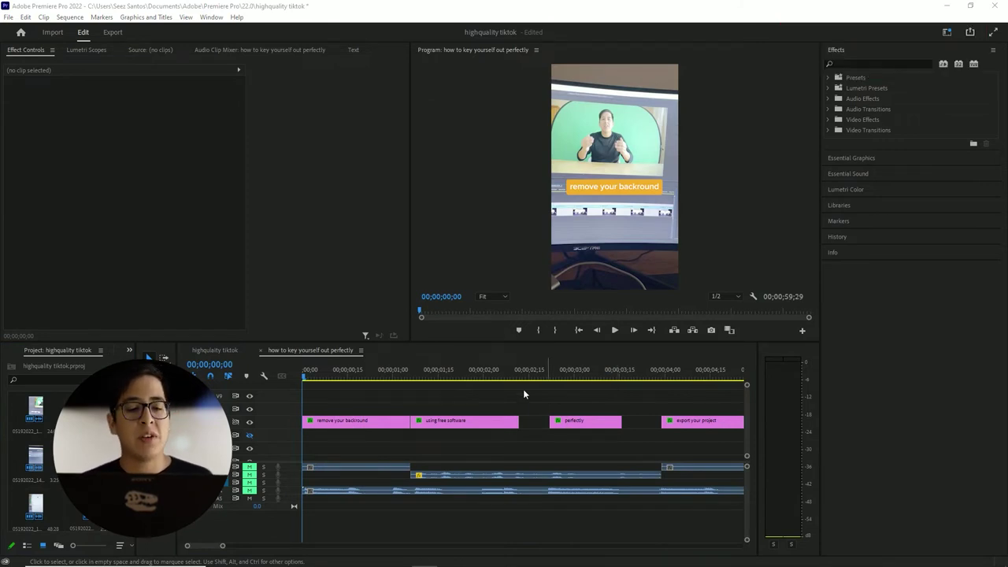
pyautogui.click(305, 378)
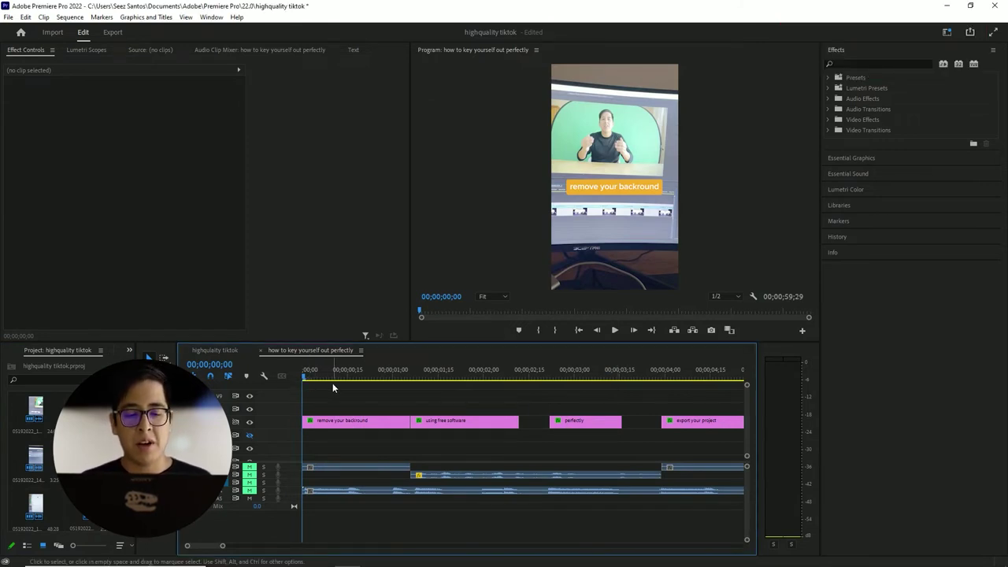
pyautogui.press('i')
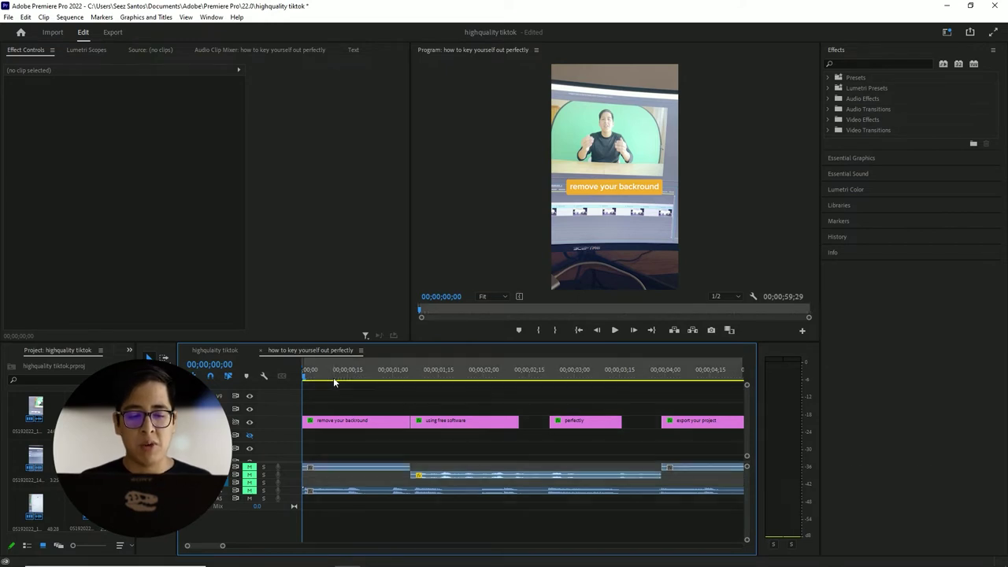
pyautogui.press('End')
pyautogui.press('=')
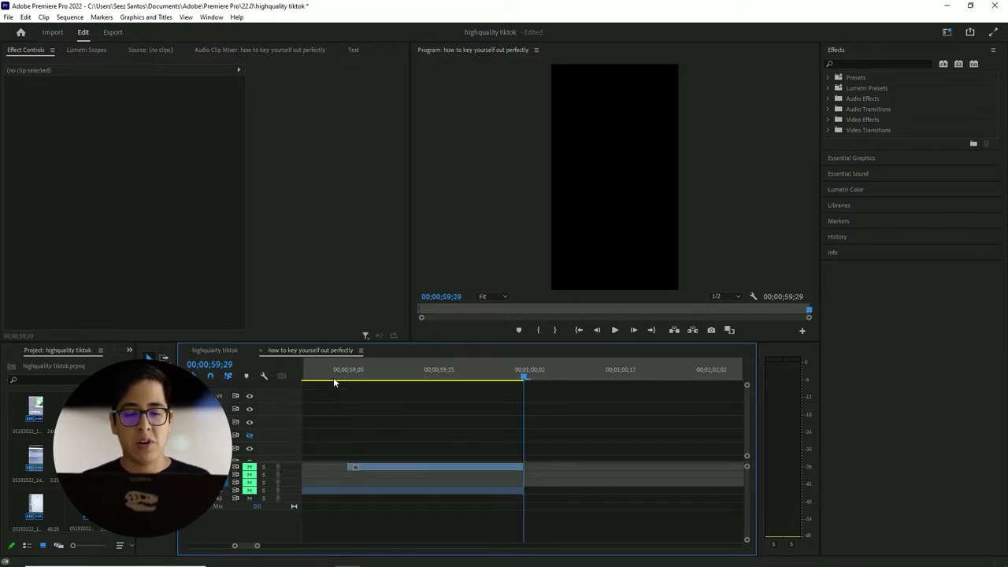
pyautogui.press('o')
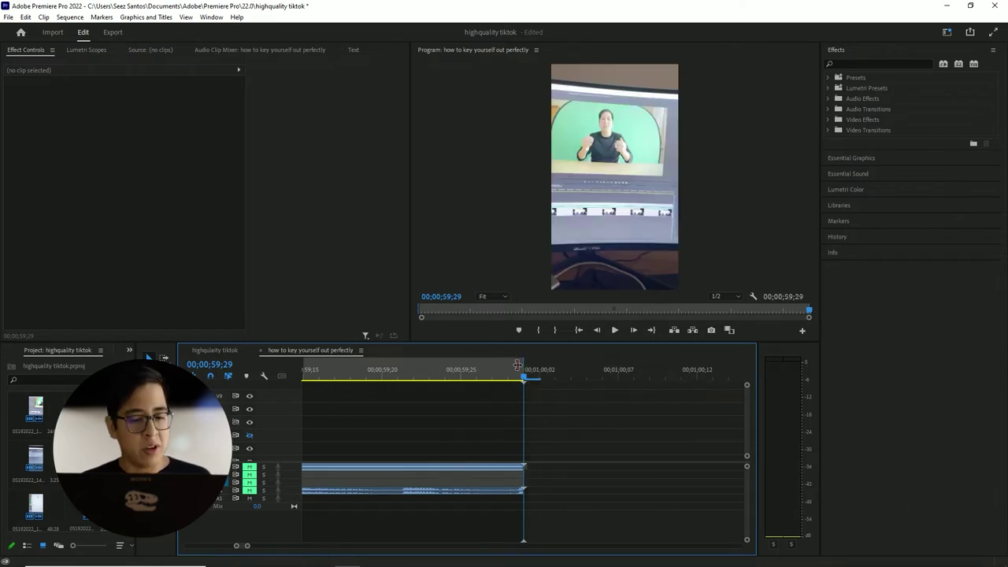
pyautogui.scroll(1, 515, 361)
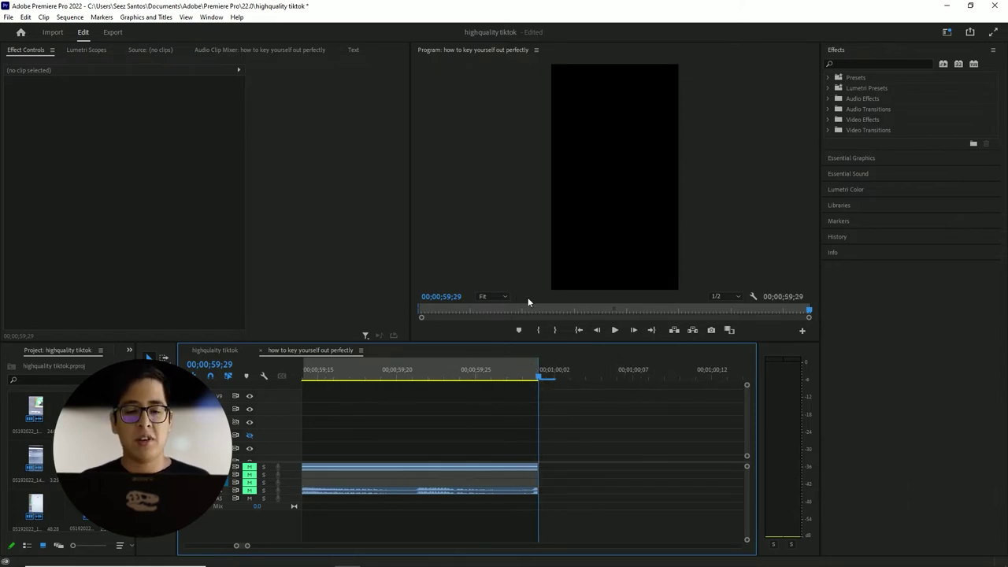
# Step: Open Export and set the video to Match Source, giving 1080×1920 at 29.97 fps
pyautogui.hotkey('ctrl', 'm')
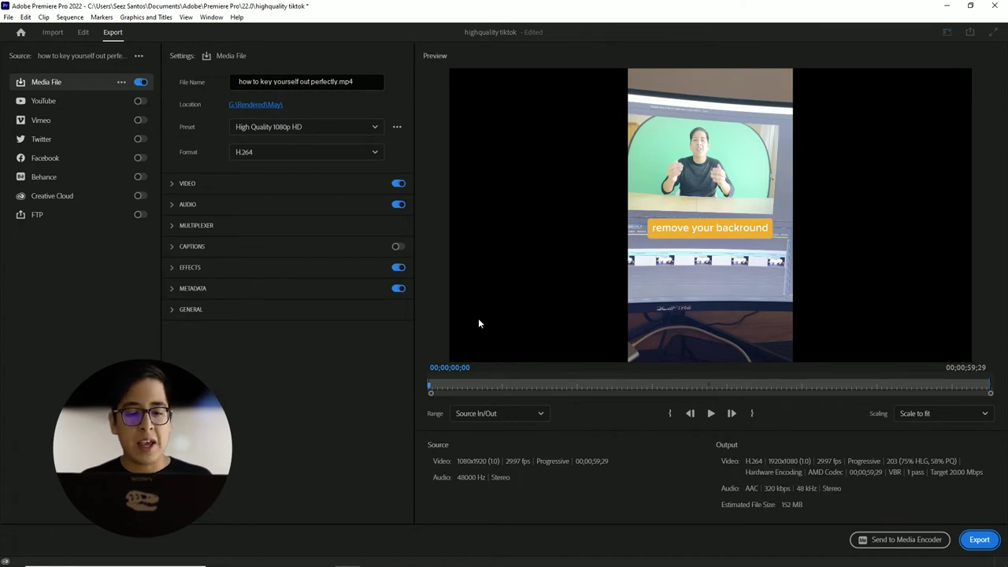
pyautogui.click(307, 193)
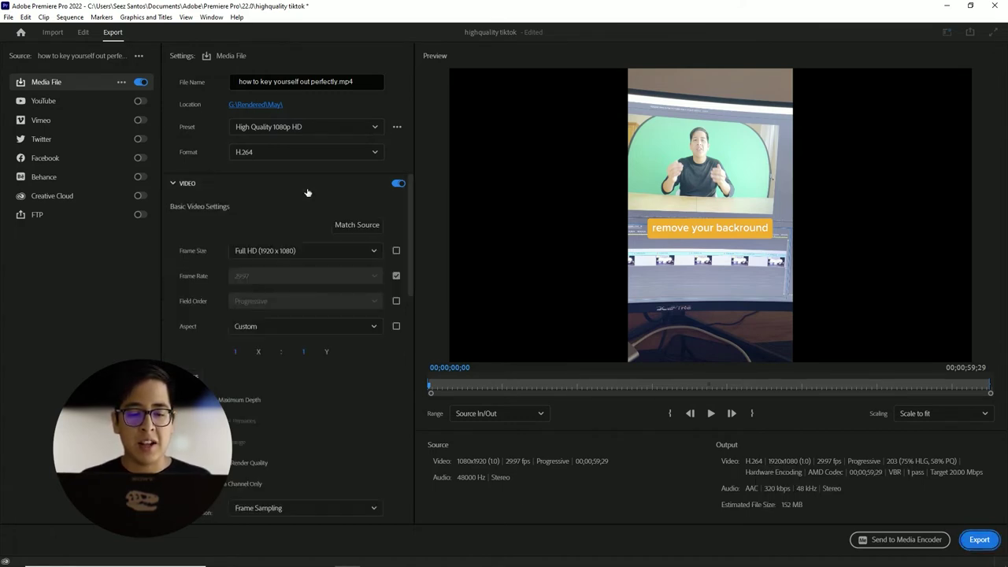
pyautogui.click(342, 227)
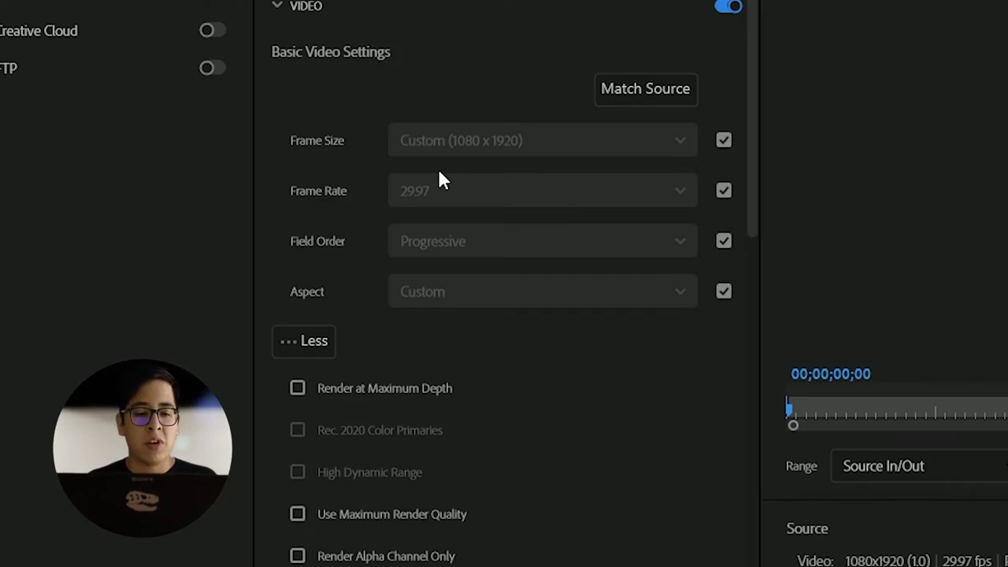
# Step: Enable Render at Maximum Depth and set the target bitrate to 16 Mbps
pyautogui.scroll(-5, 439, 173)
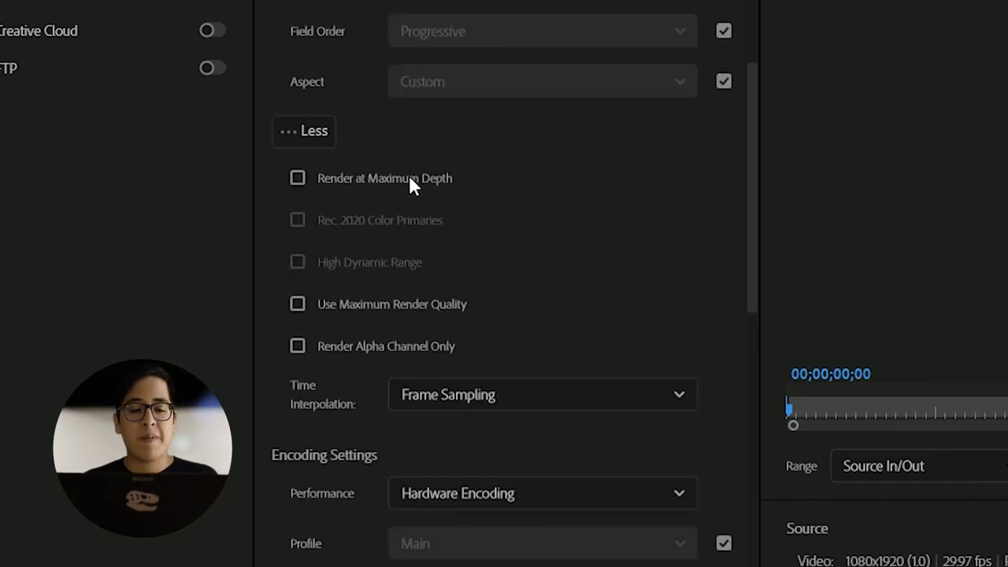
pyautogui.click(408, 178)
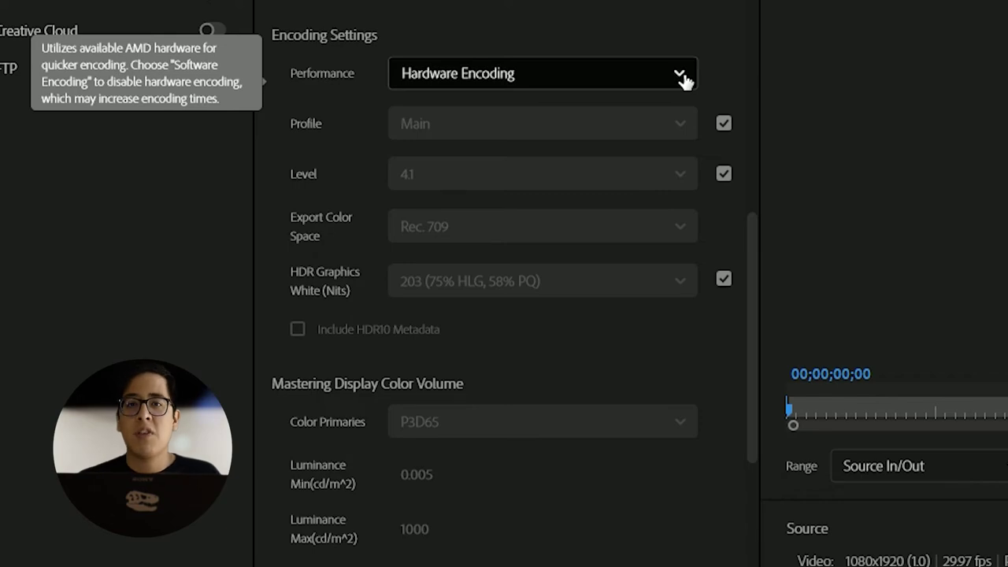
pyautogui.scroll(-6, 691, 315)
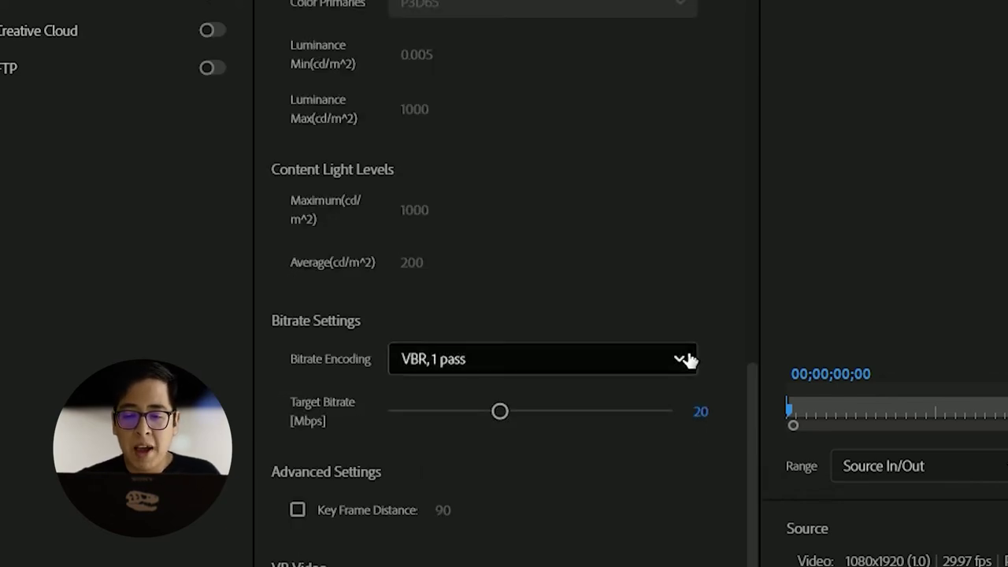
pyautogui.click(698, 405)
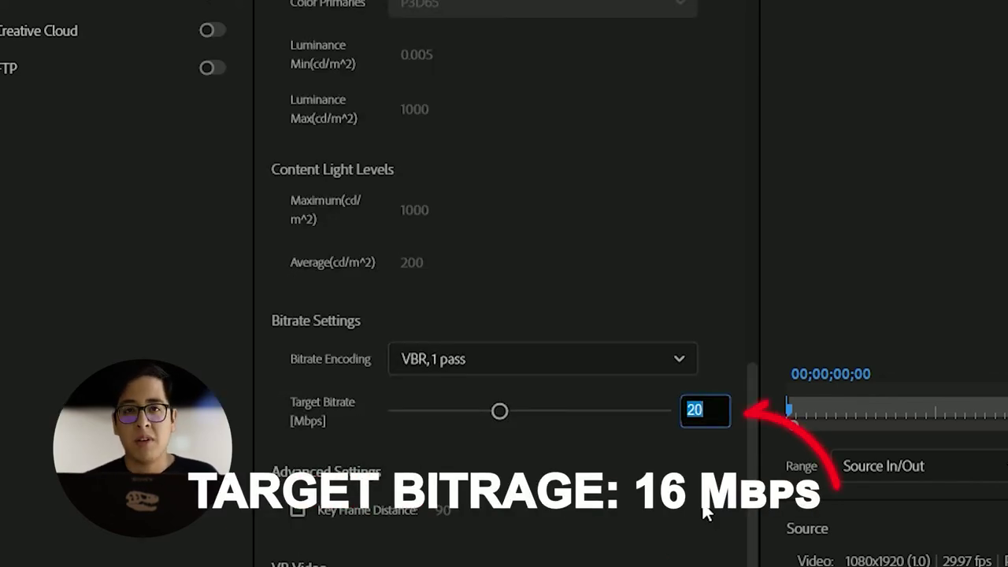
pyautogui.press('Return')
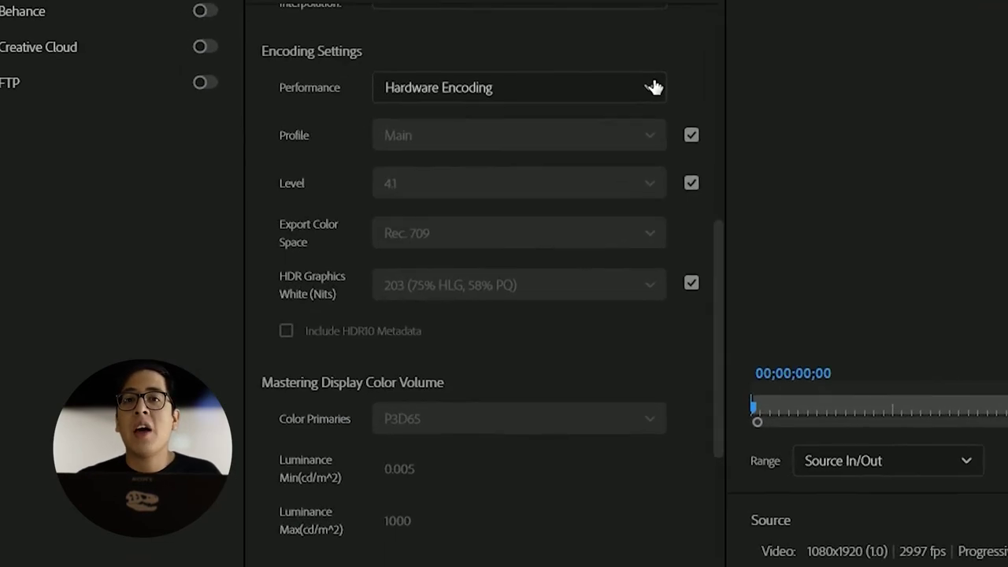
# Step: Switch performance to Software Encoding and set the maximum bitrate to 16 Mbps
pyautogui.click(654, 87)
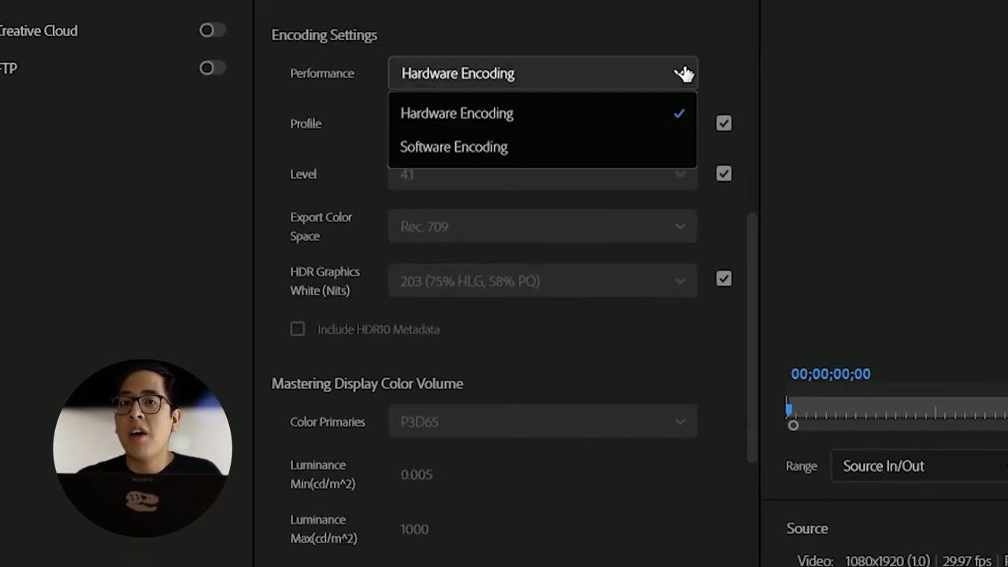
pyautogui.click(380, 152)
pyautogui.scroll(1, 297, 273)
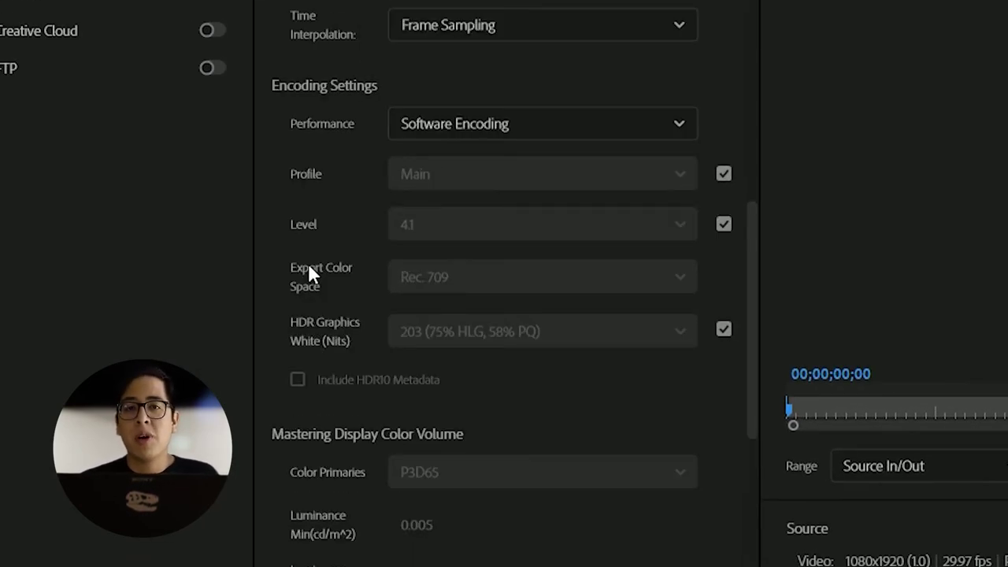
pyautogui.scroll(-5, 315, 262)
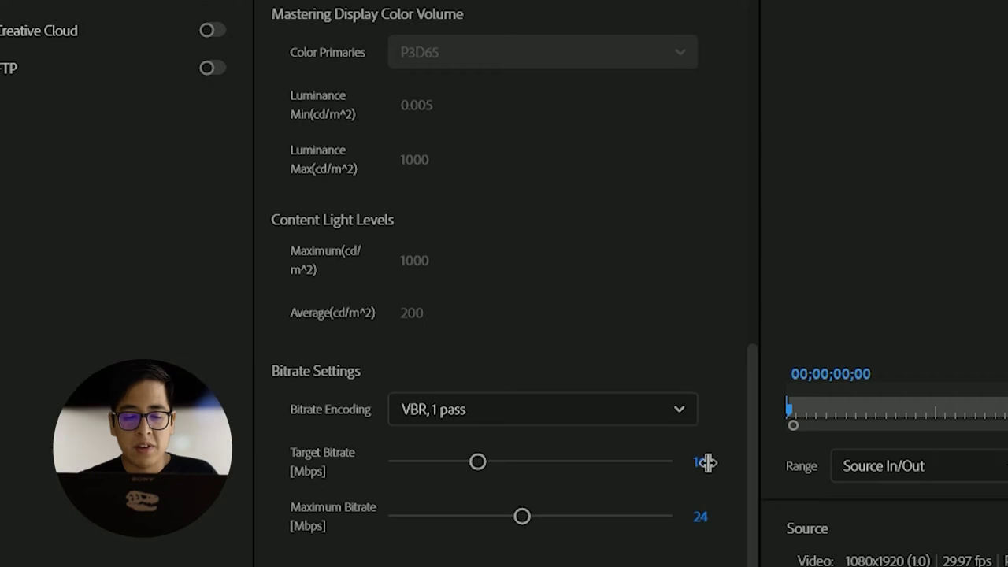
pyautogui.click(706, 515)
pyautogui.write('16')
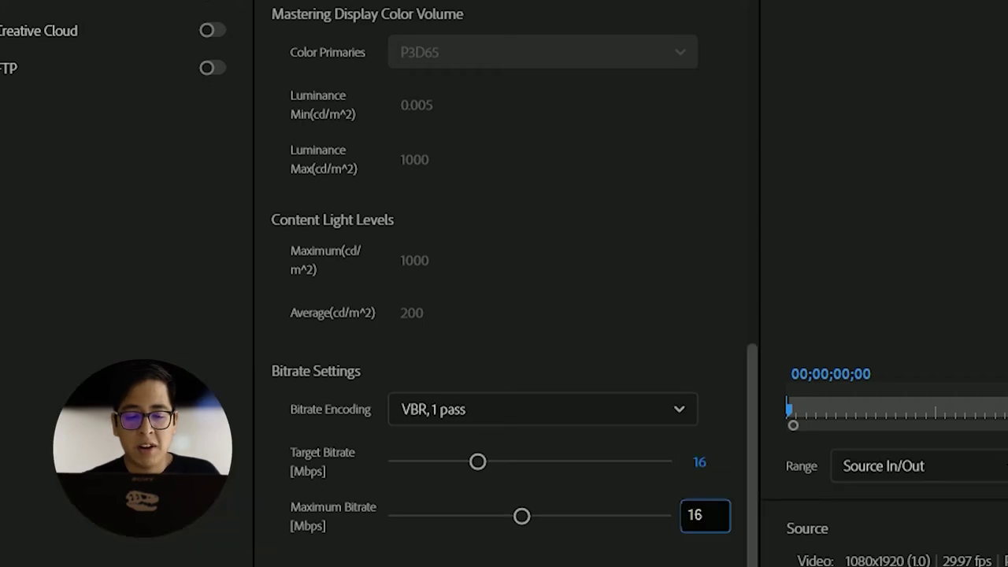
pyautogui.scroll(-10, 613, 423)
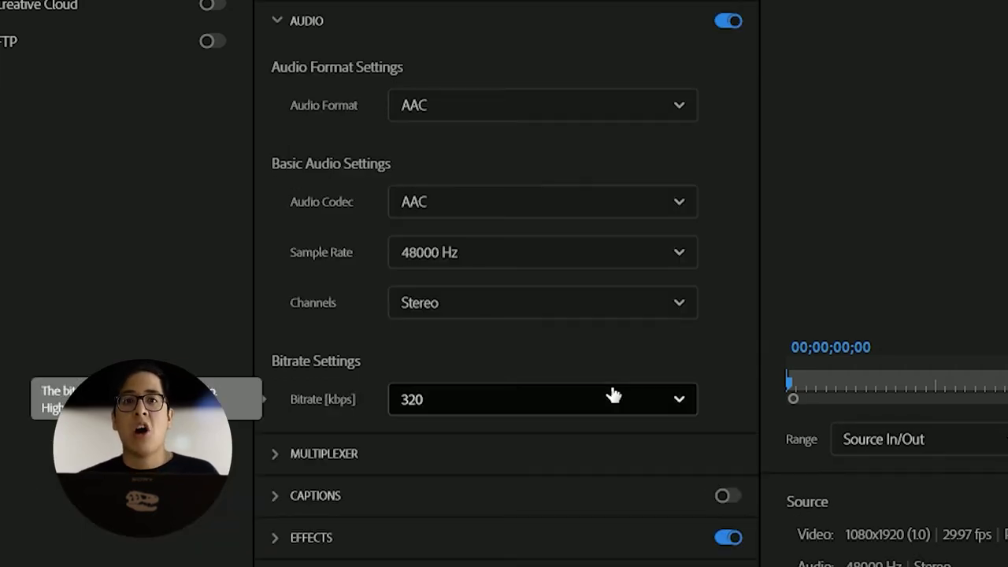
# Step: Lower the audio bitrate to 128 kbps and export the vertical video
pyautogui.click(614, 395)
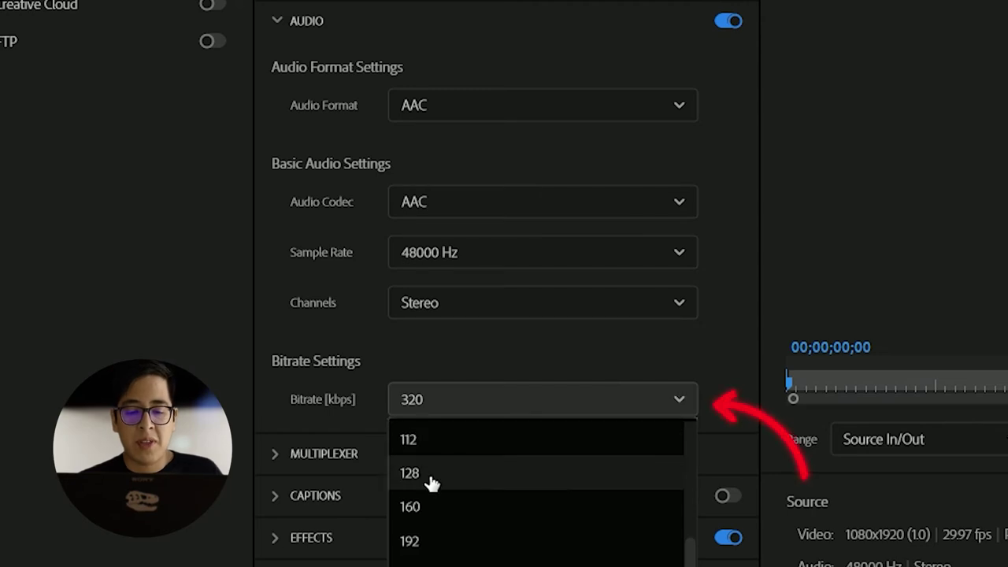
pyautogui.click(430, 477)
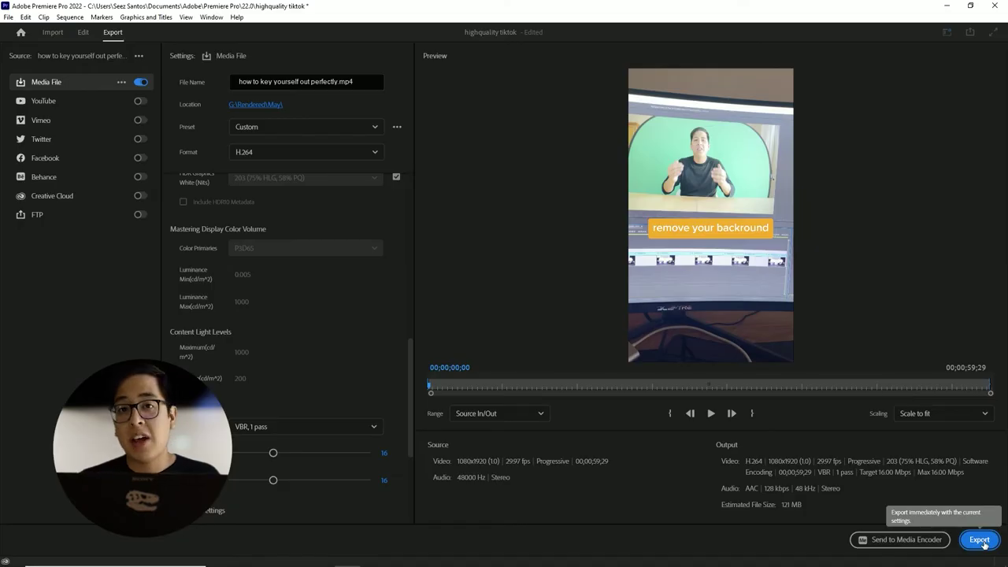
pyautogui.click(981, 541)
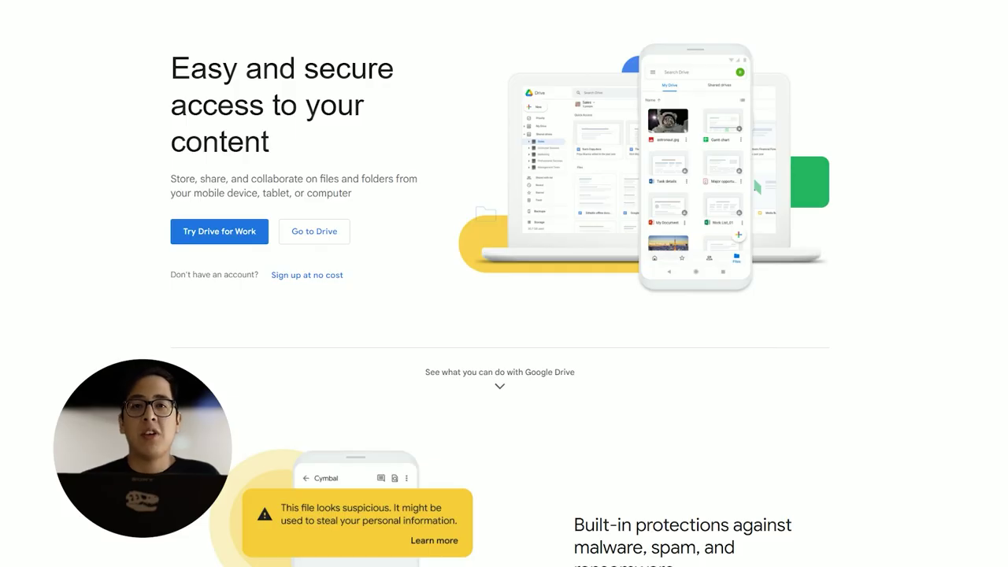
pyautogui.scroll(-3, 504, 284)
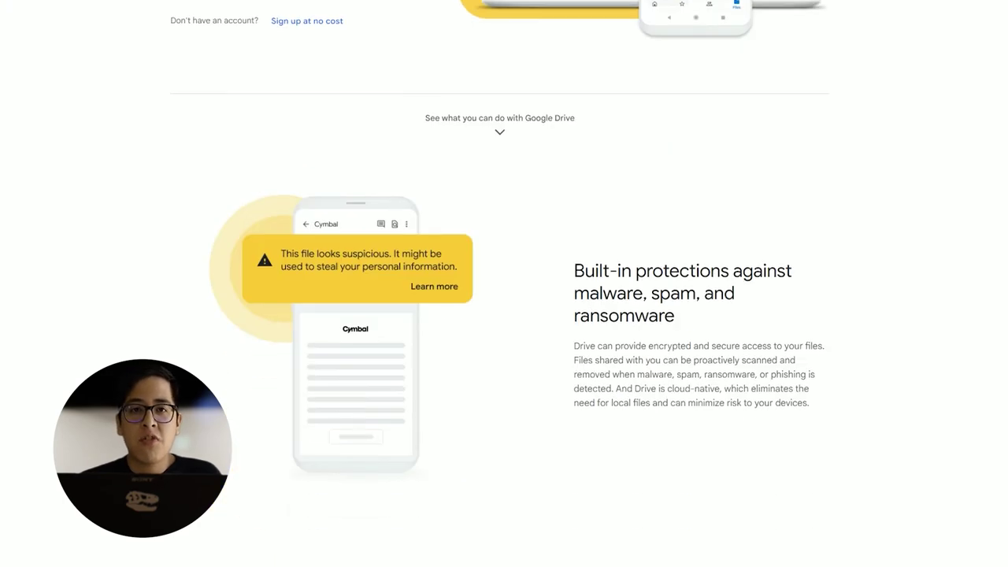
pyautogui.scroll(-4, 504, 283)
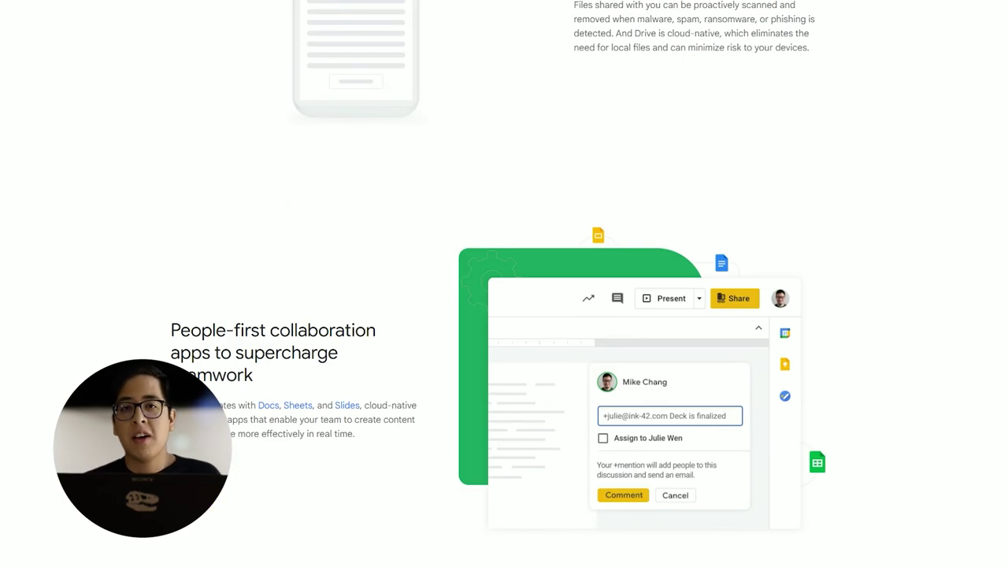
pyautogui.scroll(-5, 504, 283)
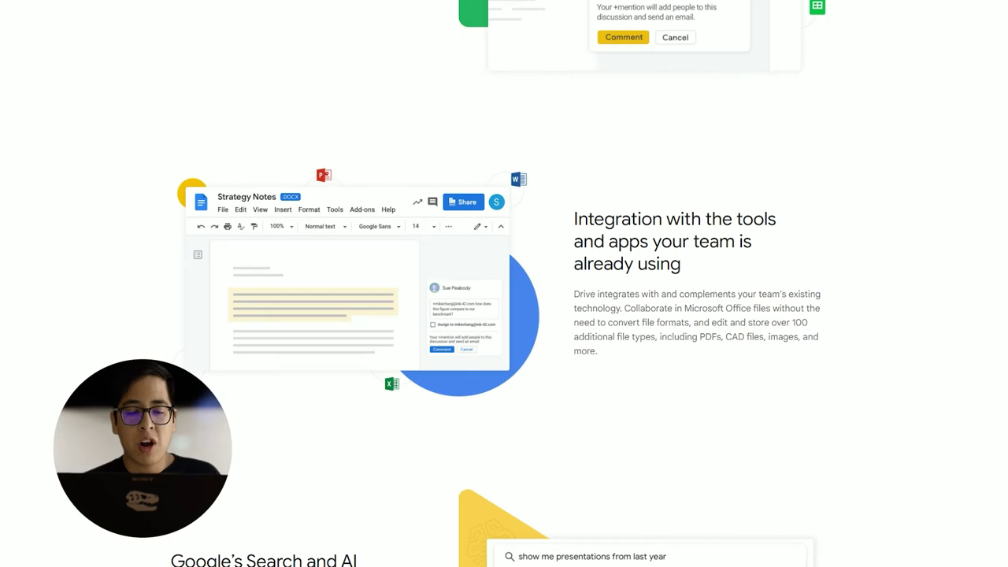
pyautogui.scroll(-5, 504, 284)
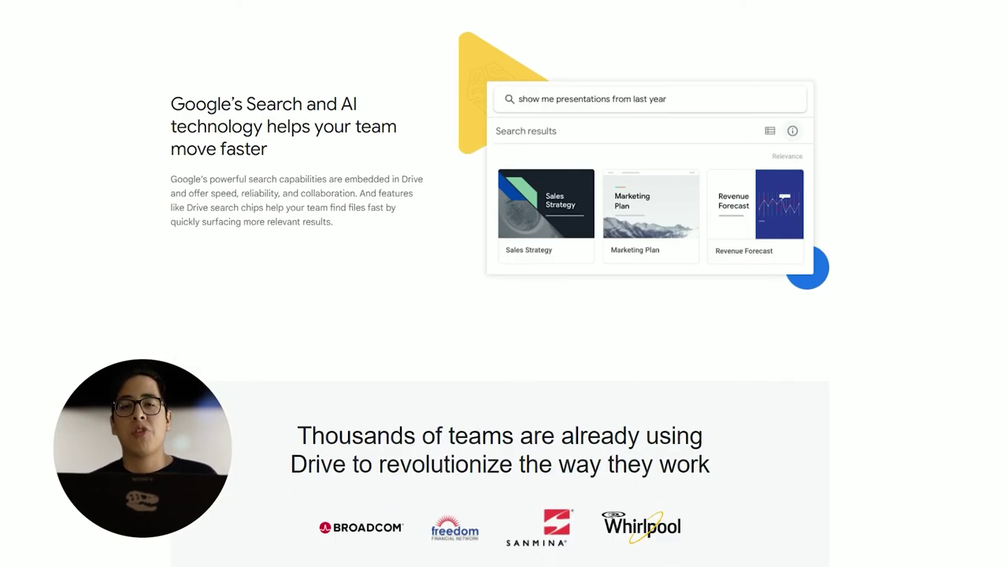